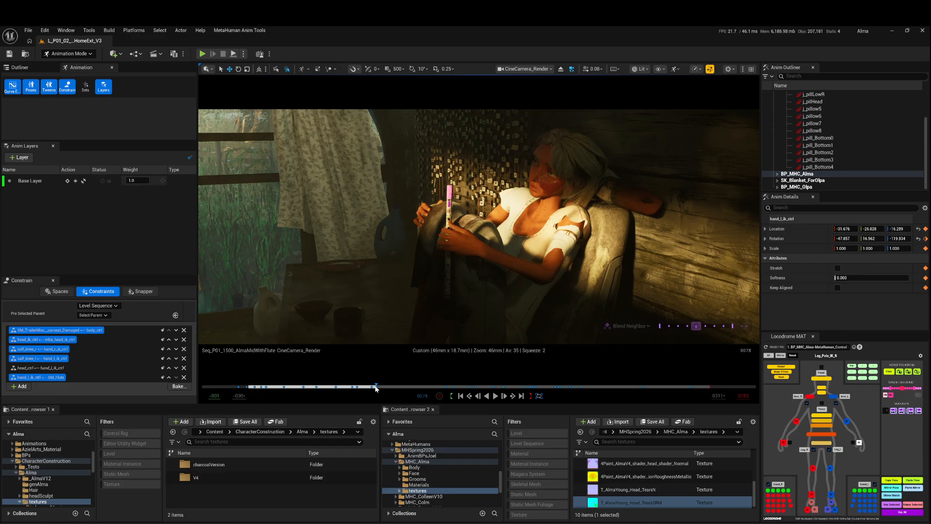
# Scrub the AlmaMidWithFlute shot forward to frame 88.
pyautogui.moveTo(377, 387); pyautogui.dragTo(379, 386)
pyautogui.moveTo(379, 387); pyautogui.dragTo(393, 387)
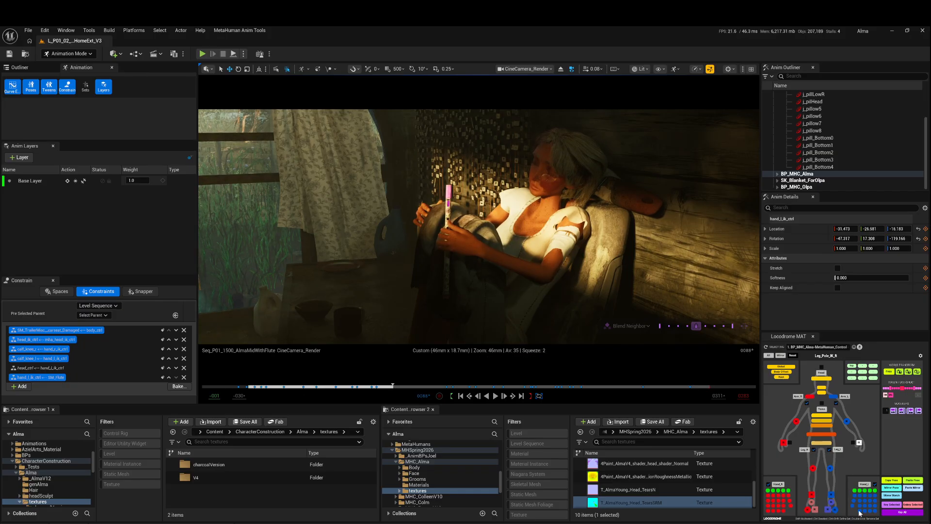
# Switch to Photoshop and examine the red, green and blue channels of T_AlmaYoung_Head_TearsSRM.png individually, ending on the RGB composite.
pyautogui.hotkey('alt', 'Tab')
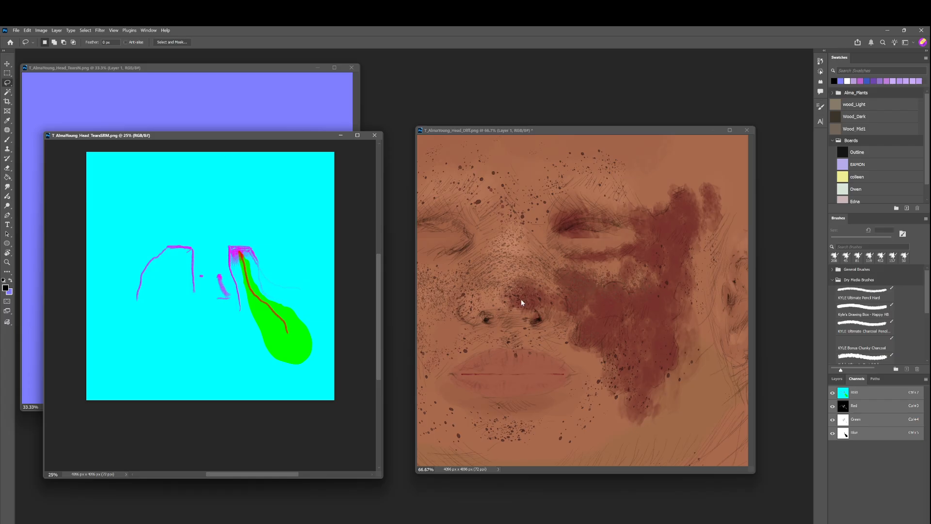
pyautogui.moveTo(245, 134); pyautogui.dragTo(579, 153)
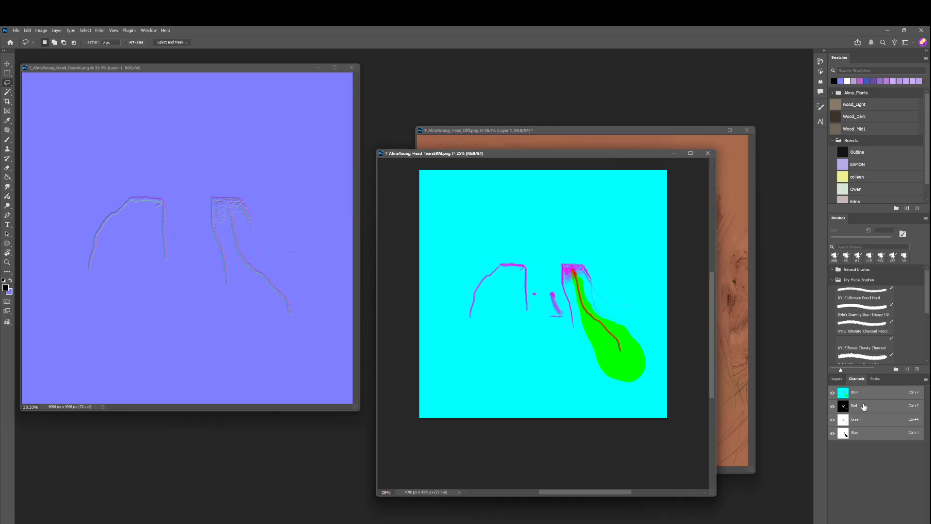
pyautogui.click(864, 407)
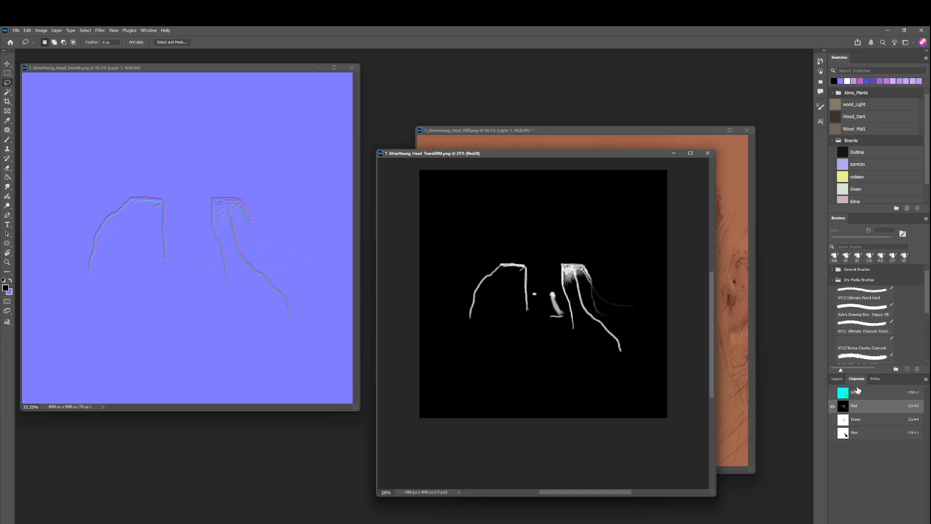
pyautogui.click(858, 423)
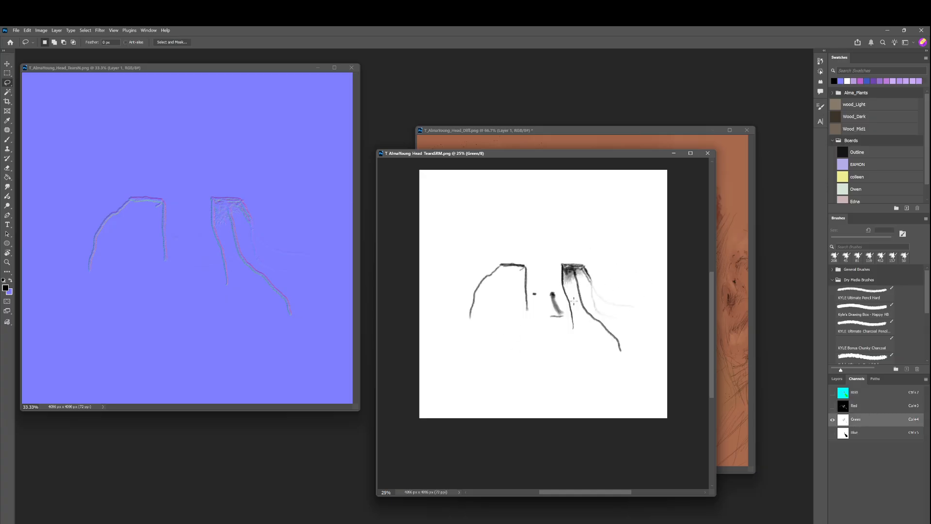
pyautogui.click(845, 435)
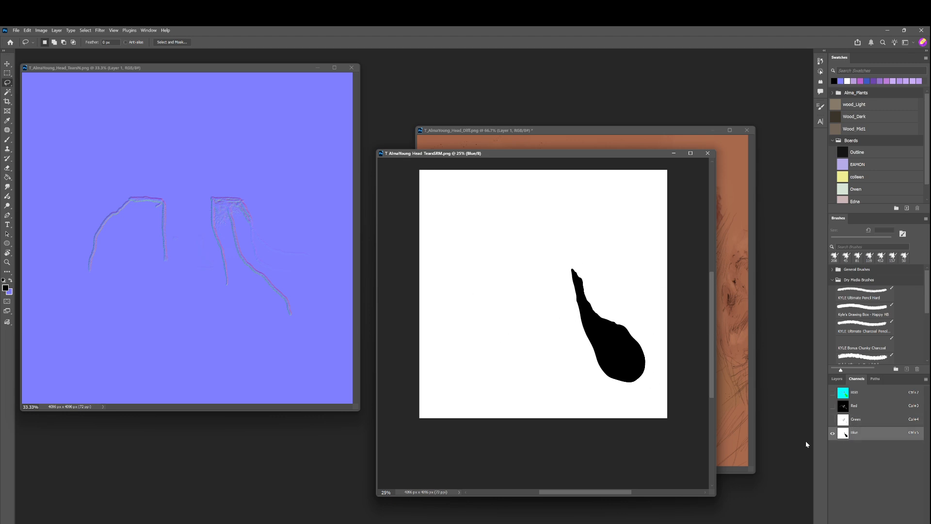
pyautogui.click(847, 420)
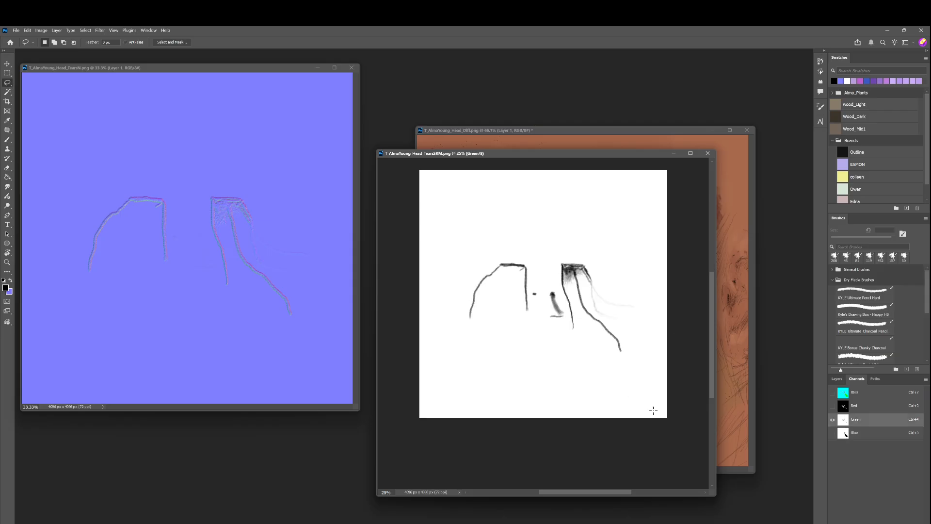
pyautogui.click(852, 436)
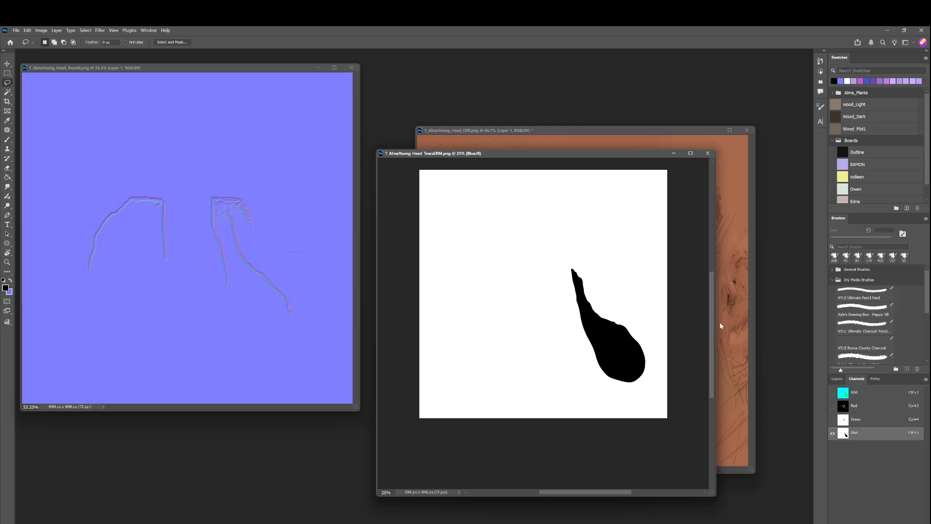
pyautogui.click(861, 394)
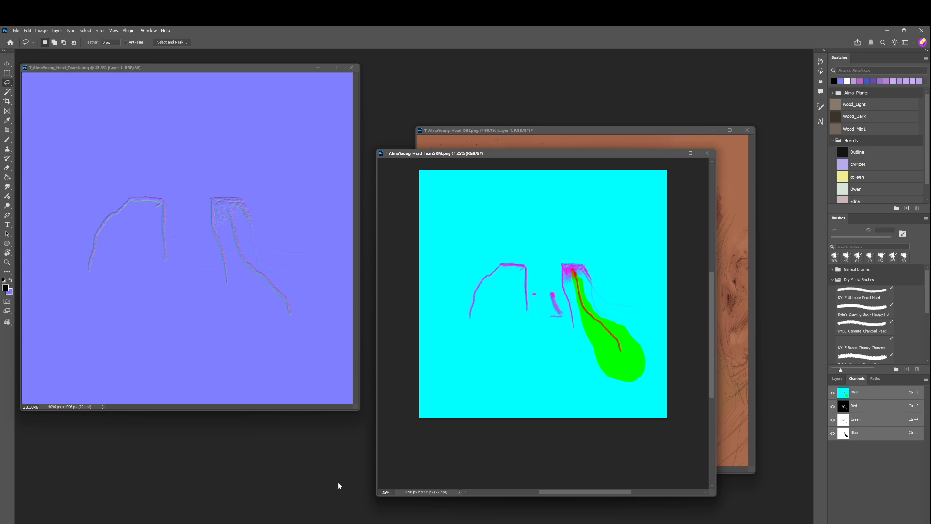
# Bring the T_AlmaYoung_Head_TearsN.png normal map forward, view the NormalMap Online page in the browser and return to Photoshop.
pyautogui.moveTo(250, 69); pyautogui.dragTo(354, 97)
pyautogui.hotkey('alt', 'Tab')
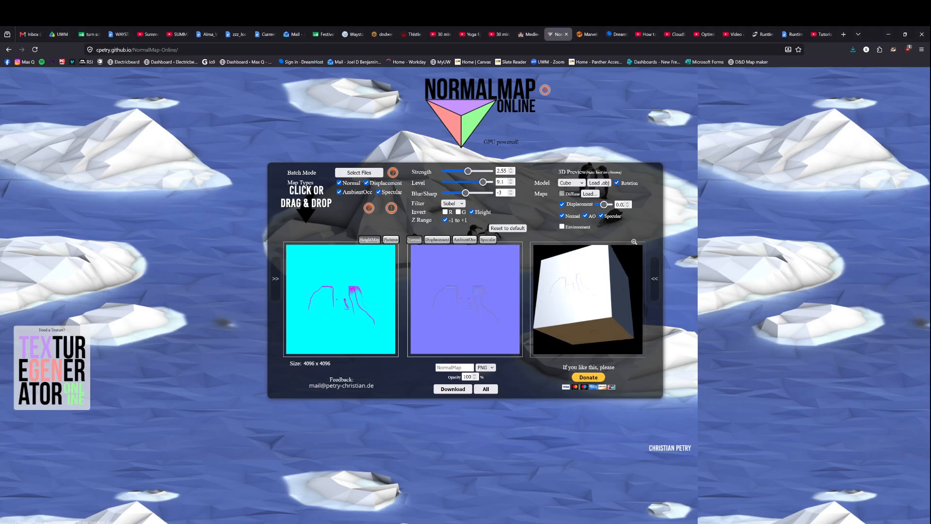
pyautogui.hotkey('alt', 'Tab')
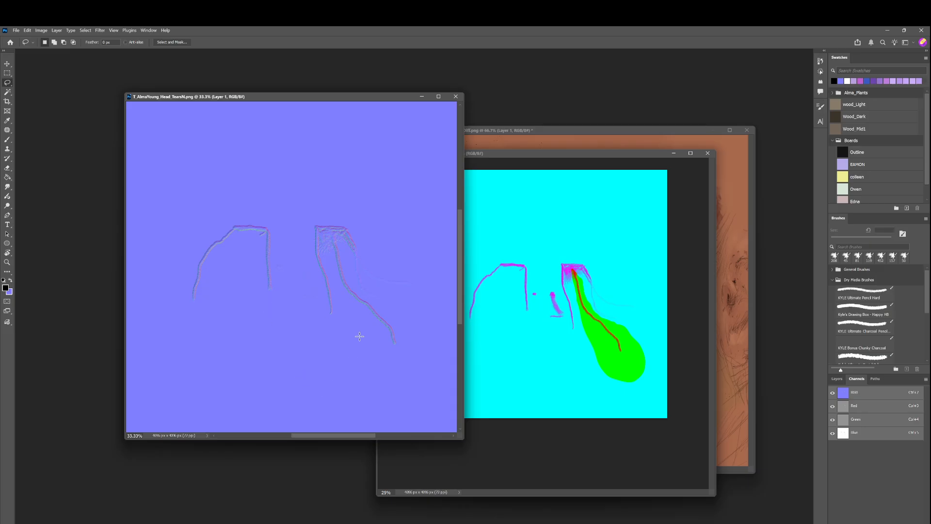
# Switch to Unreal Engine, bring the M_Head_Baked material graph into view and select the uppermost Tears? static bool parameter.
pyautogui.hotkey('alt', 'Tab')
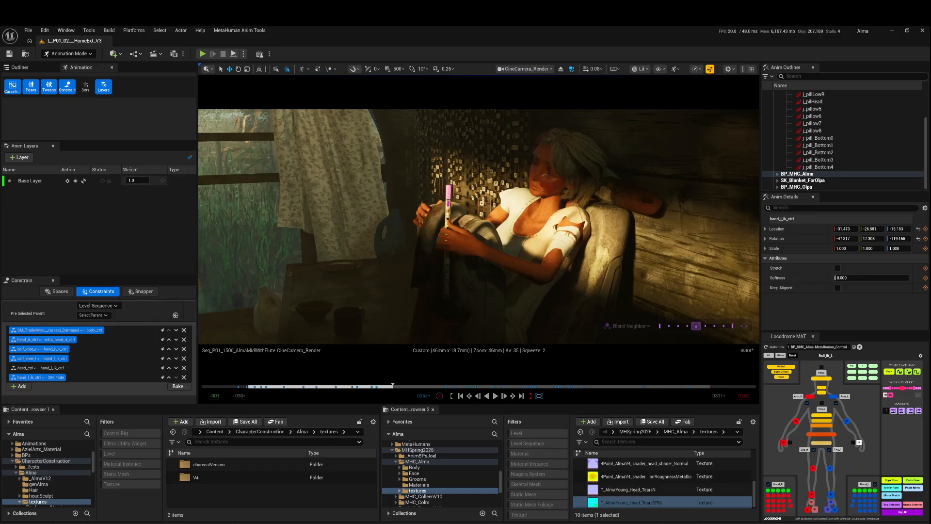
pyautogui.moveTo(930, 116); pyautogui.dragTo(503, 124)
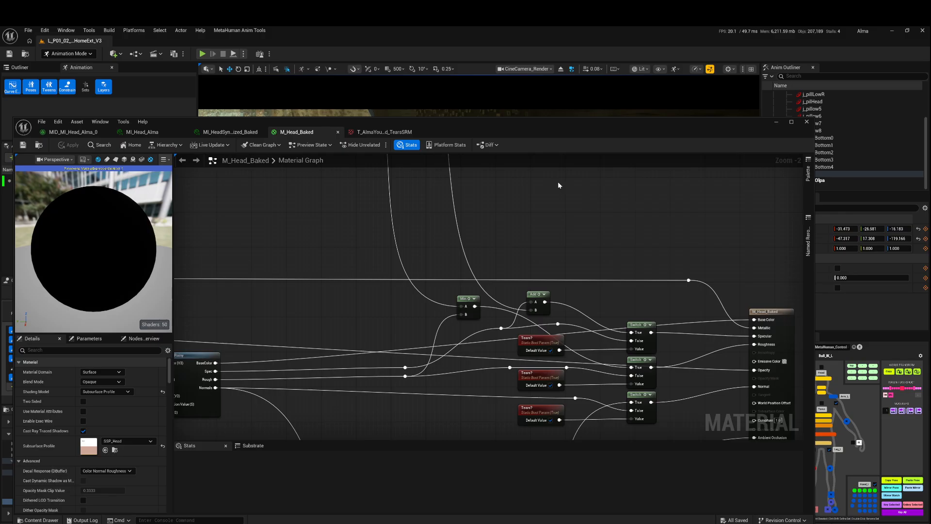
pyautogui.click(544, 337)
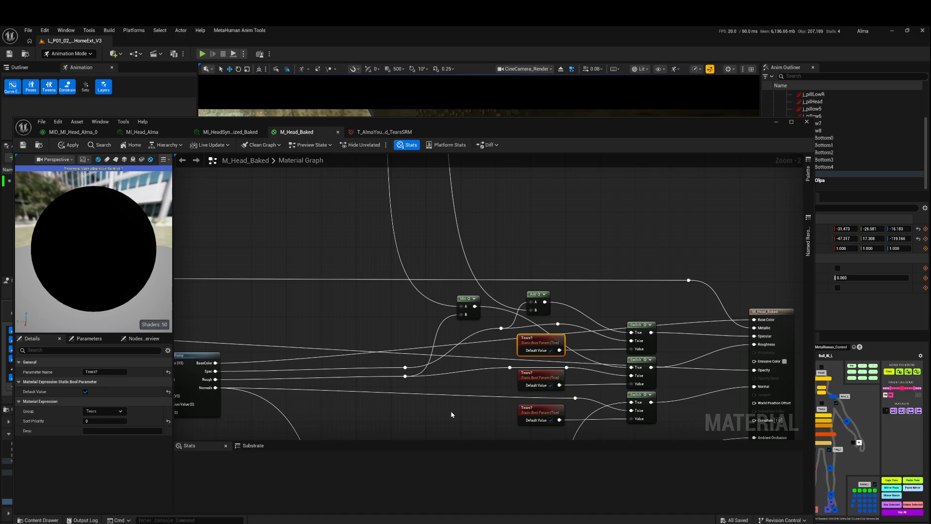
# Review the mask texture, Multiply and Divide nodes in the tears rough spec group and move Tear_RoughMult closer to its Multiply node.
pyautogui.moveTo(641, 237); pyautogui.dragTo(736, 415, button='right')
pyautogui.moveTo(332, 160); pyautogui.dragTo(481, 264, button='right')
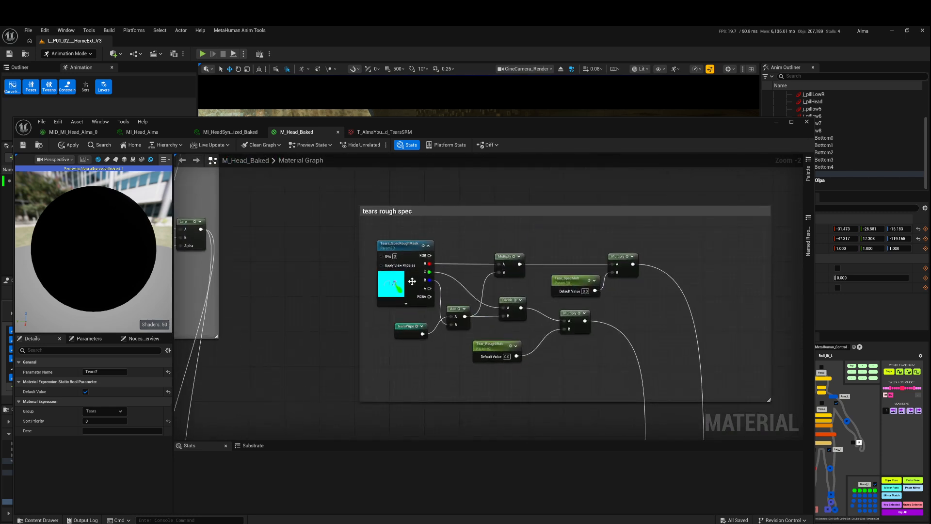
pyautogui.click(413, 250)
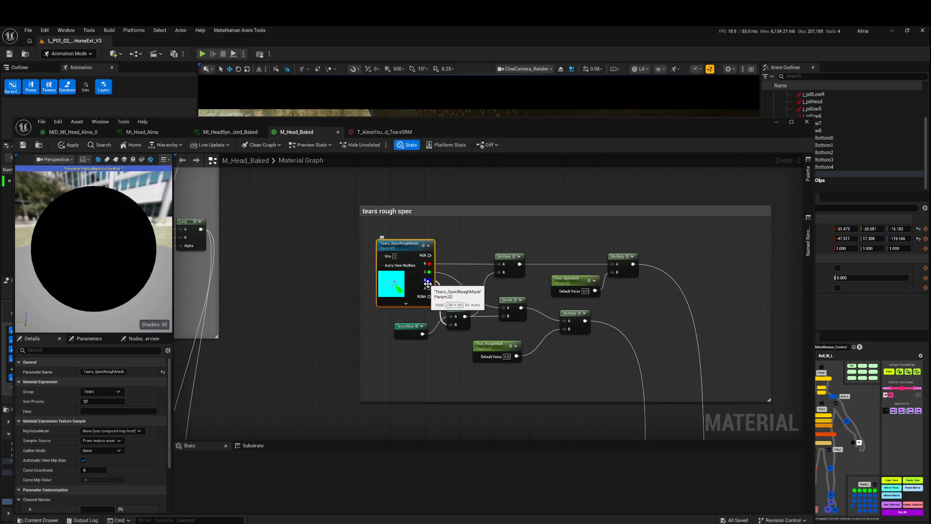
pyautogui.click(509, 255)
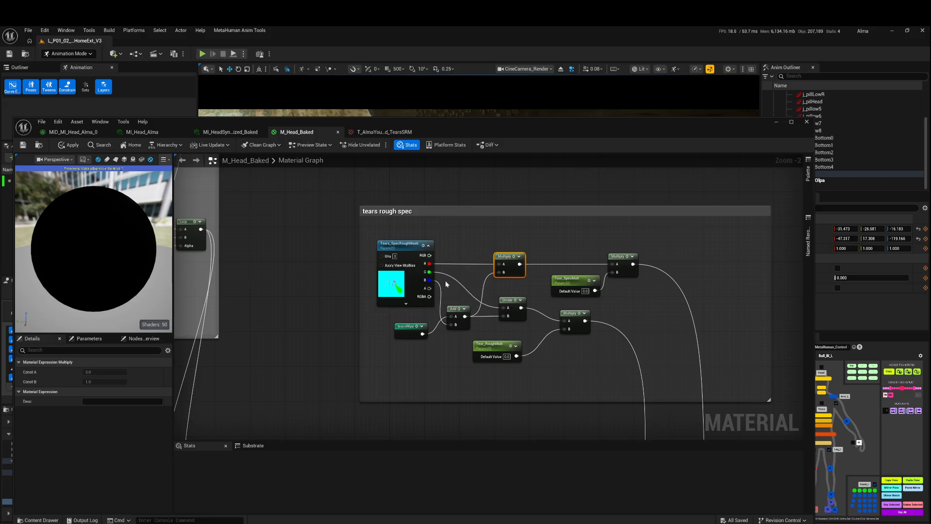
pyautogui.click(507, 303)
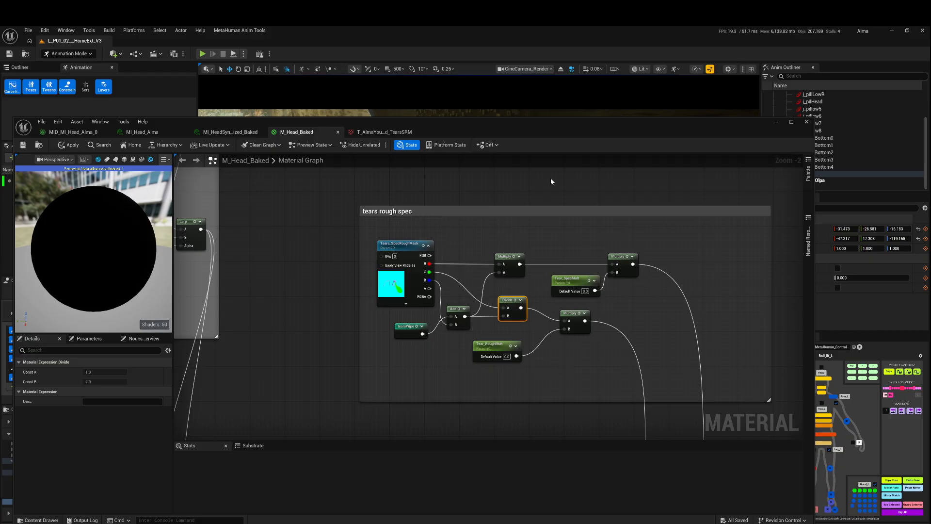
pyautogui.moveTo(499, 346); pyautogui.dragTo(516, 341)
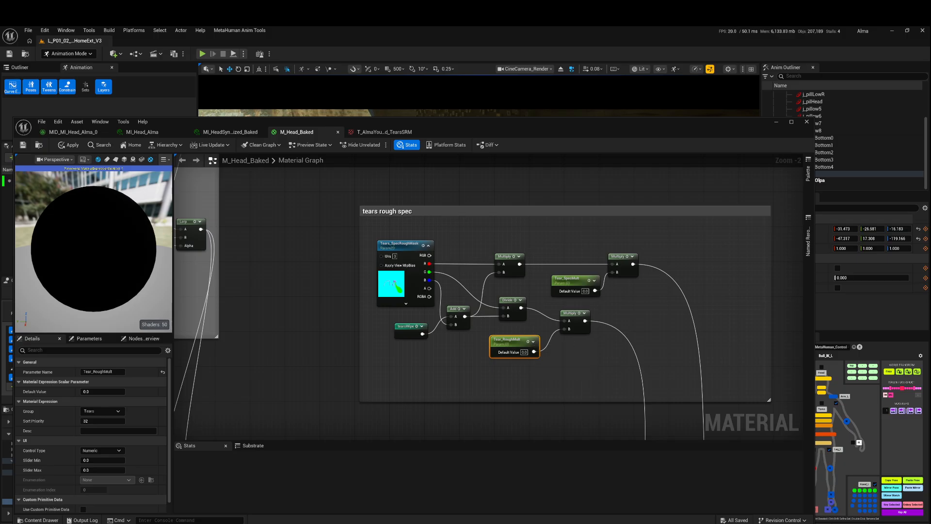
# Examine the uppermost Tears? parameter and the Min node that feed the switches before the material output.
pyautogui.moveTo(602, 383); pyautogui.dragTo(557, 226, button='right')
pyautogui.moveTo(652, 310); pyautogui.dragTo(542, 248, button='right')
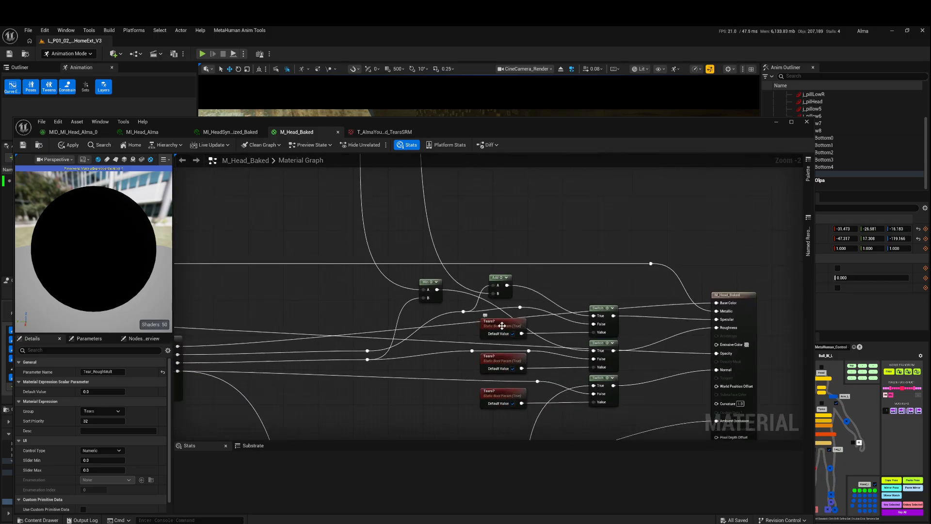
pyautogui.click(502, 326)
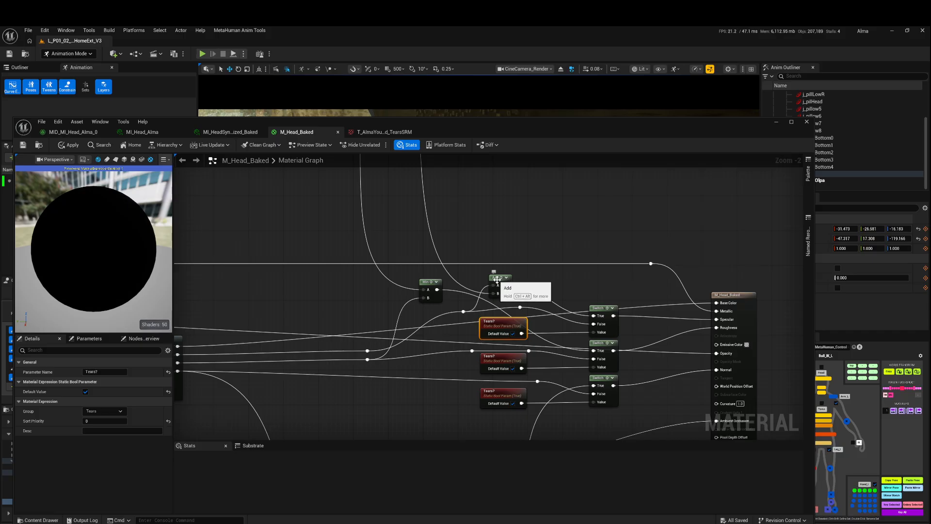
pyautogui.click(426, 284)
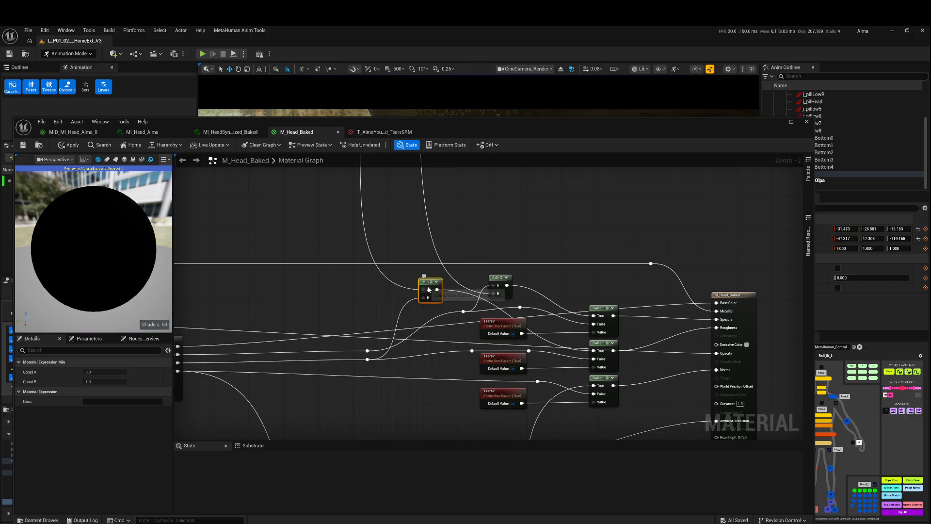
# Review the mask and FlattenNormal nodes in the tears normals group, nudging the TearsWipe reroute and the Tears_NormalFlat parameter into tidier positions.
pyautogui.moveTo(419, 411); pyautogui.dragTo(480, 150, button='right')
pyautogui.moveTo(273, 435); pyautogui.dragTo(382, 271, button='right')
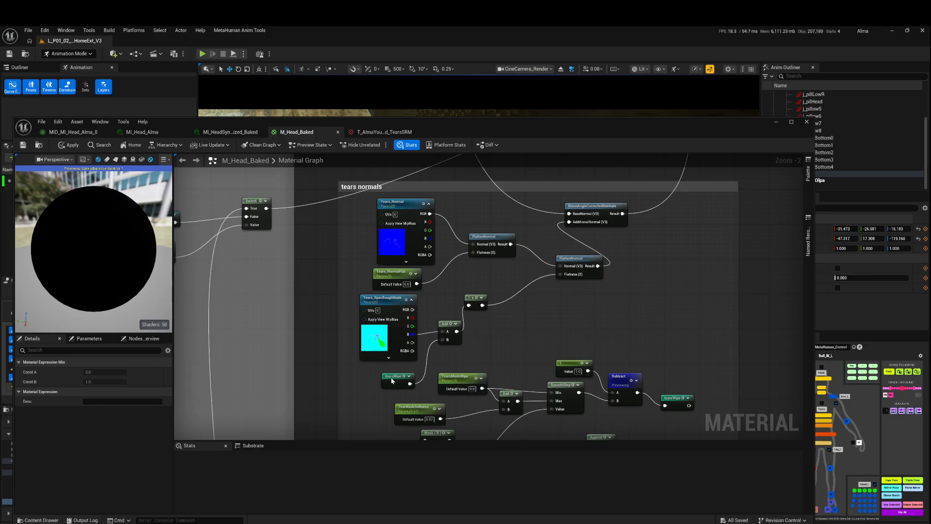
pyautogui.moveTo(394, 383); pyautogui.dragTo(389, 379)
pyautogui.click(412, 335)
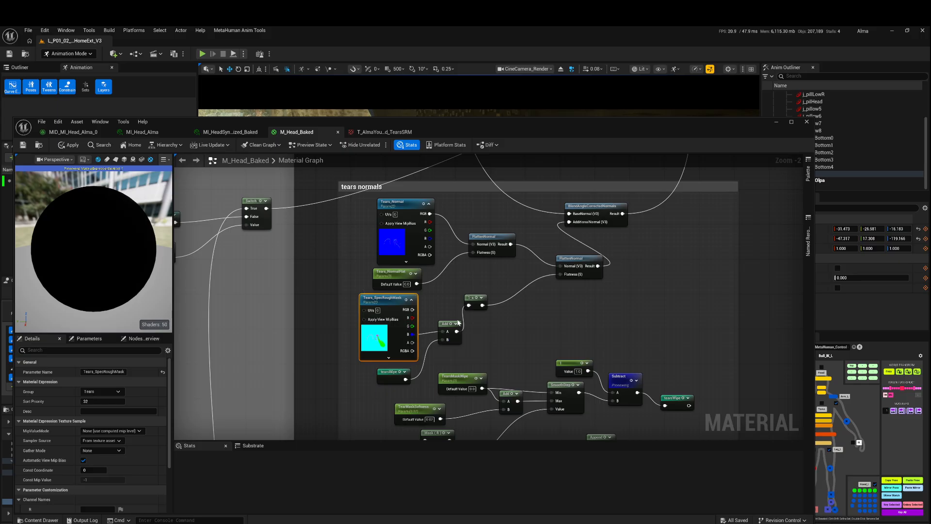
pyautogui.click(585, 261)
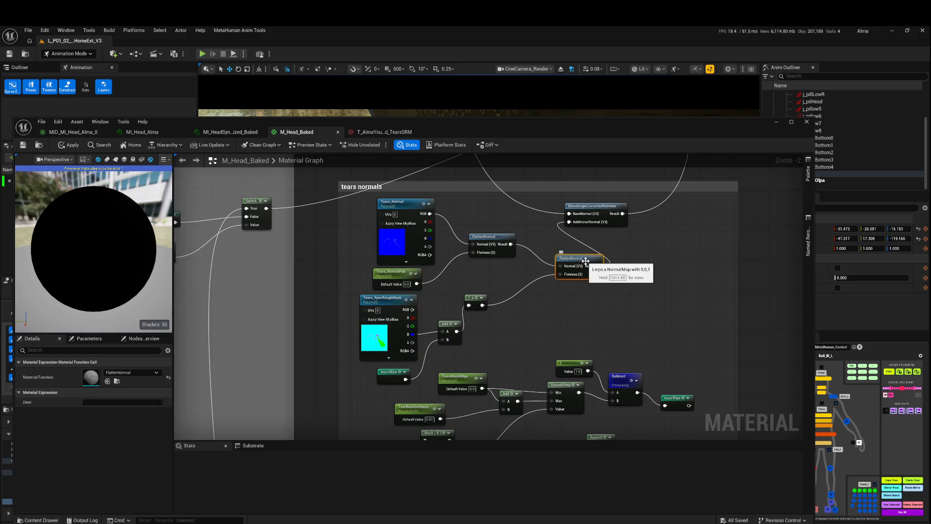
pyautogui.moveTo(413, 279); pyautogui.dragTo(425, 279)
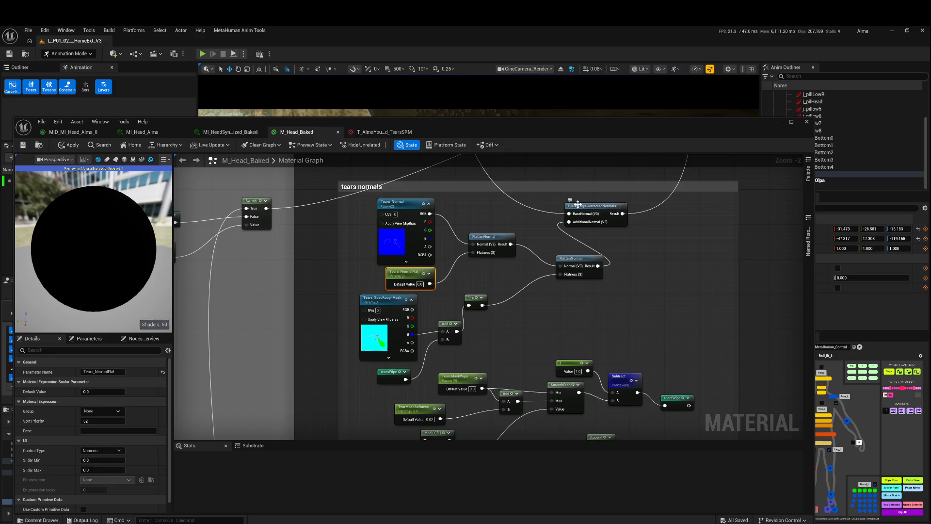
# Extend the tears normals comment box downward and move the whole tears wipe node network lower inside it.
pyautogui.moveTo(640, 341); pyautogui.dragTo(661, 183, button='right')
pyautogui.moveTo(743, 372); pyautogui.dragTo(743, 402)
pyautogui.moveTo(718, 228); pyautogui.dragTo(439, 354)
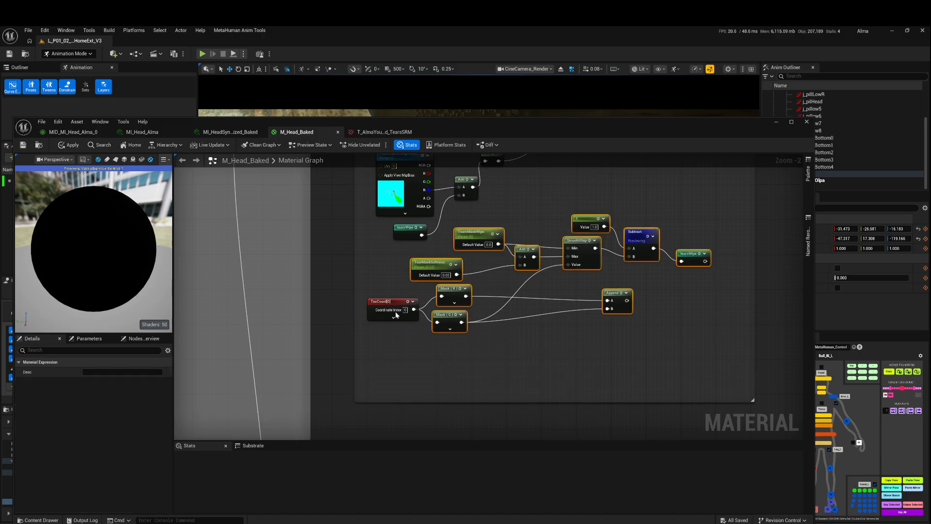
pyautogui.keyDown('ctrl'); pyautogui.click(393, 303); pyautogui.keyUp('ctrl')
pyautogui.click(457, 247)
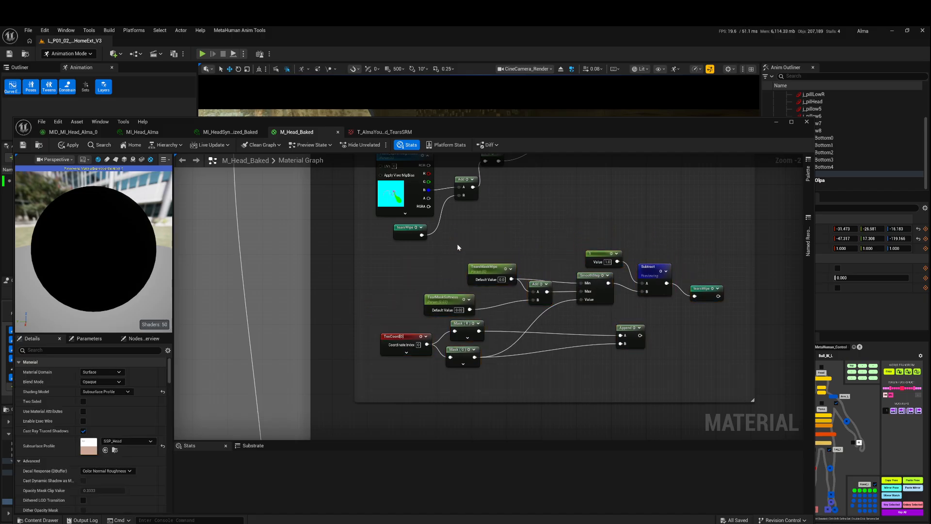
# Move the TexCoord node away from the masks, align Mask (R) above Mask (G), and review the TexCoord and Mask (G) settings.
pyautogui.moveTo(407, 345); pyautogui.dragTo(394, 345)
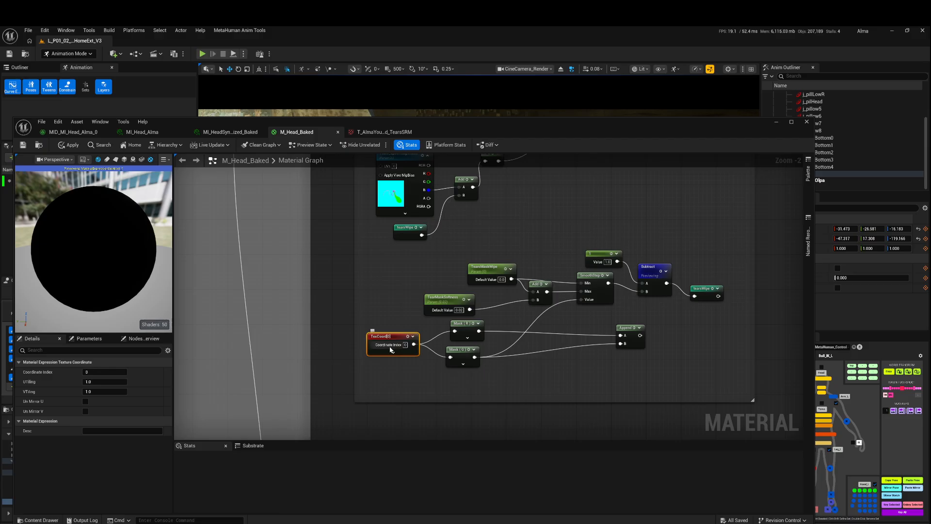
pyautogui.moveTo(467, 323); pyautogui.dragTo(463, 323)
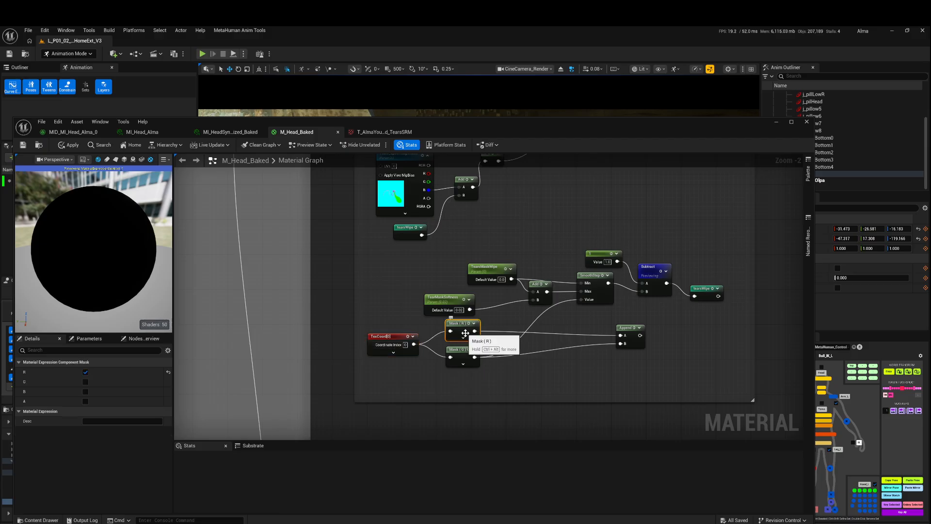
pyautogui.click(396, 337)
pyautogui.click(458, 351)
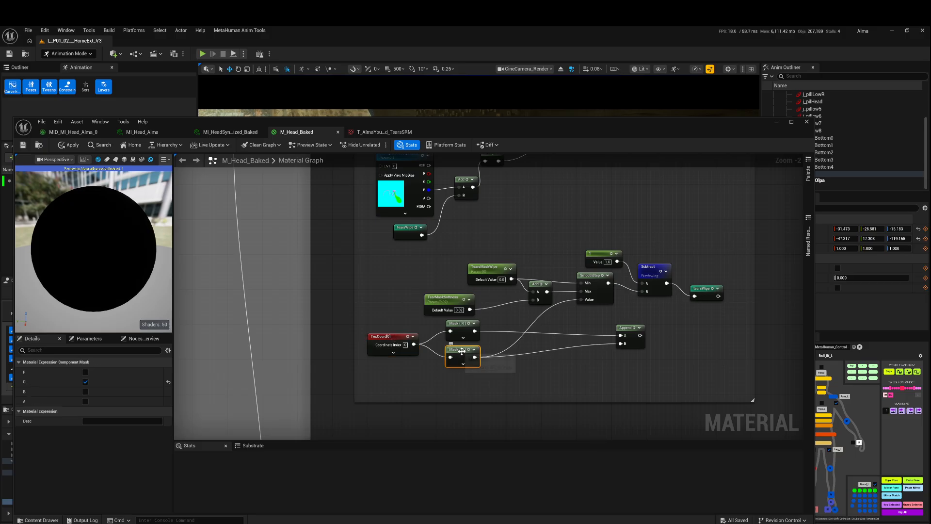
pyautogui.click(391, 337)
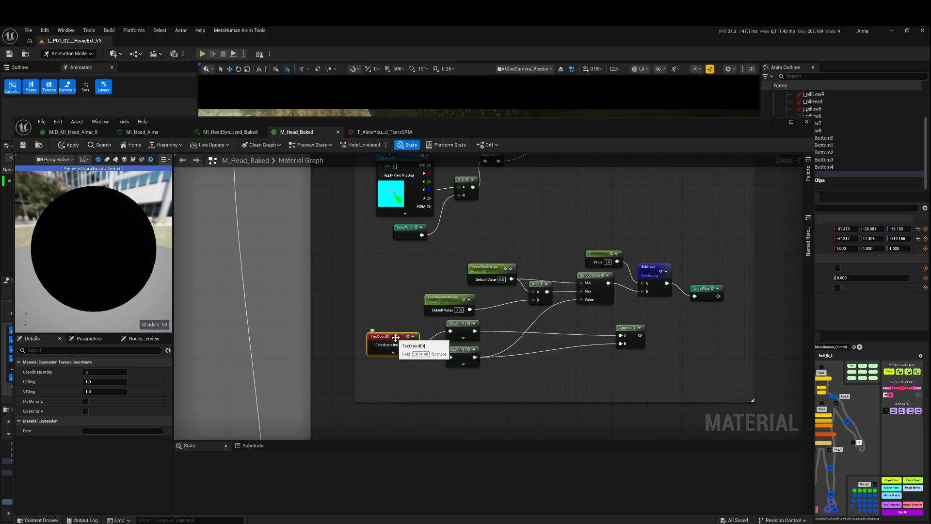
# Move the Append node slightly lower, level with the Mask (G) node.
pyautogui.moveTo(631, 326); pyautogui.dragTo(620, 339)
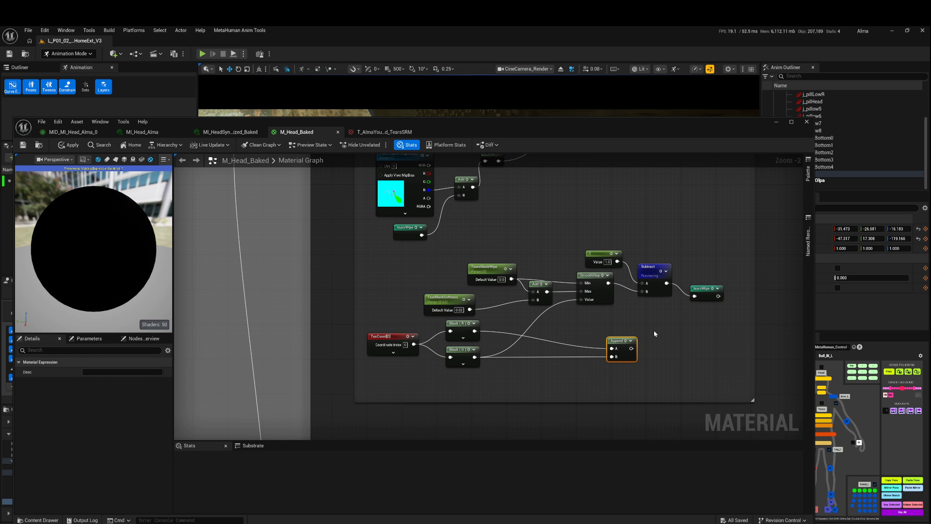
pyautogui.click(658, 333)
pyautogui.click(623, 346)
# Stack the TearsMaskWipe and TearMaskSoftness parameters neatly beside their Add node and select TearsMaskWipe.
pyautogui.moveTo(455, 299); pyautogui.dragTo(486, 287)
pyautogui.moveTo(492, 273); pyautogui.dragTo(485, 292)
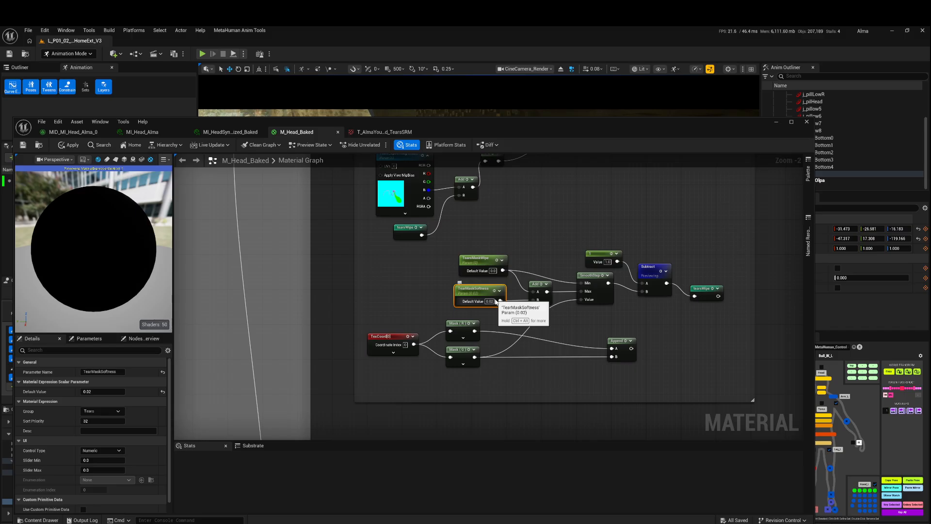
pyautogui.click(496, 261)
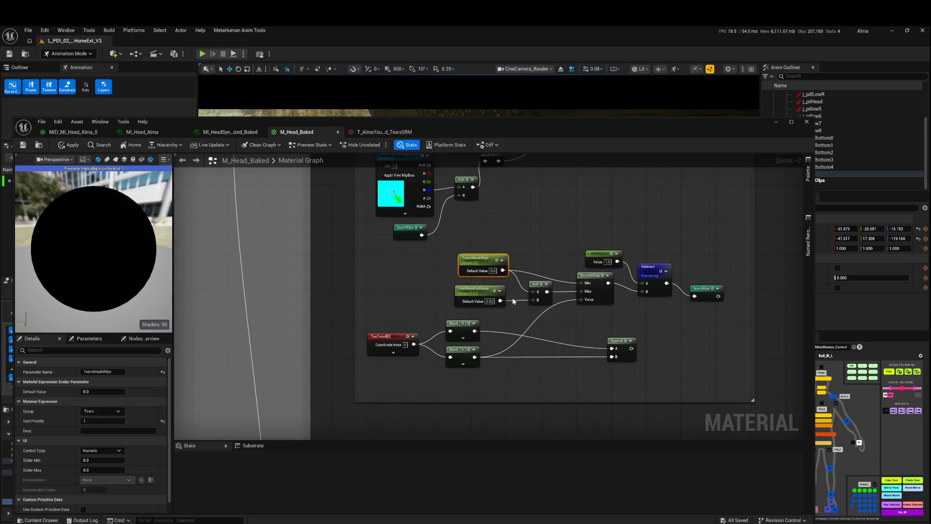
# Align the TearsMaskWipe parameter above TearMaskSoftness and review the settings of the SmoothStep, TexCoord and Mask (G) nodes.
pyautogui.click(484, 289)
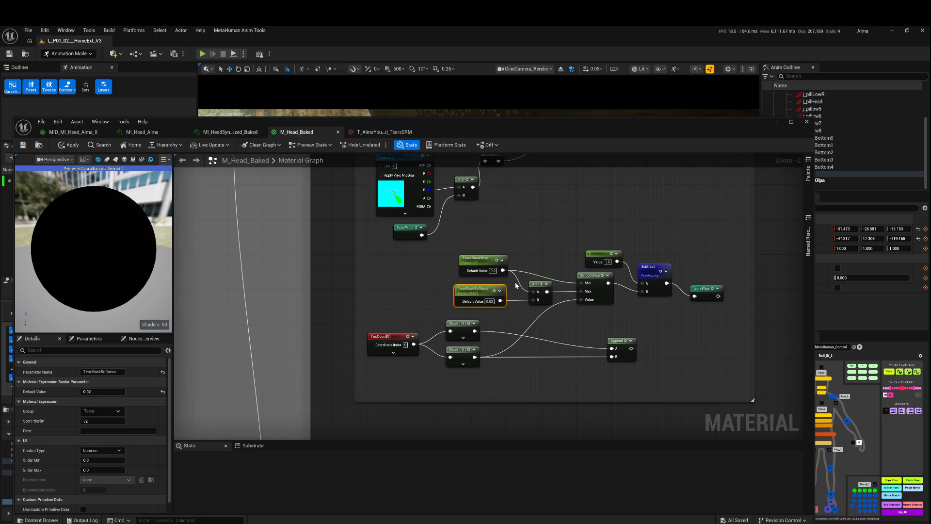
pyautogui.click(486, 260)
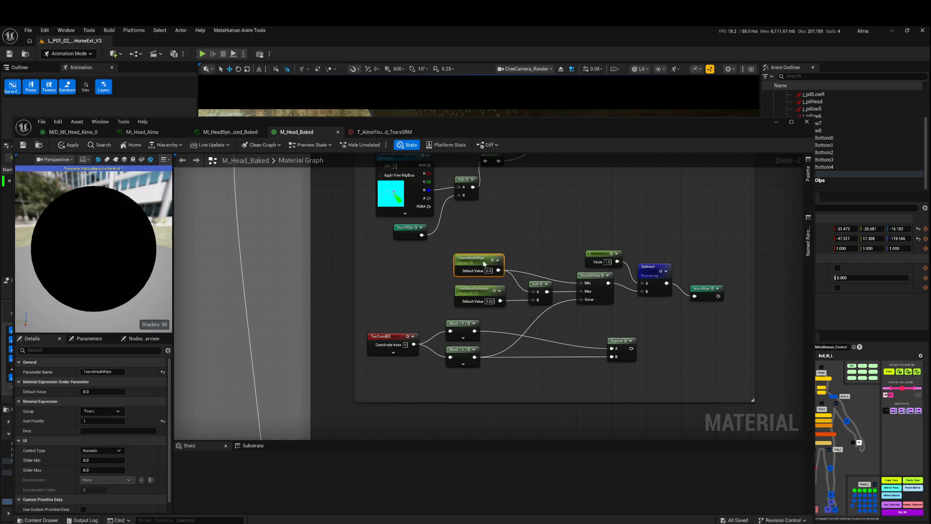
pyautogui.click(588, 276)
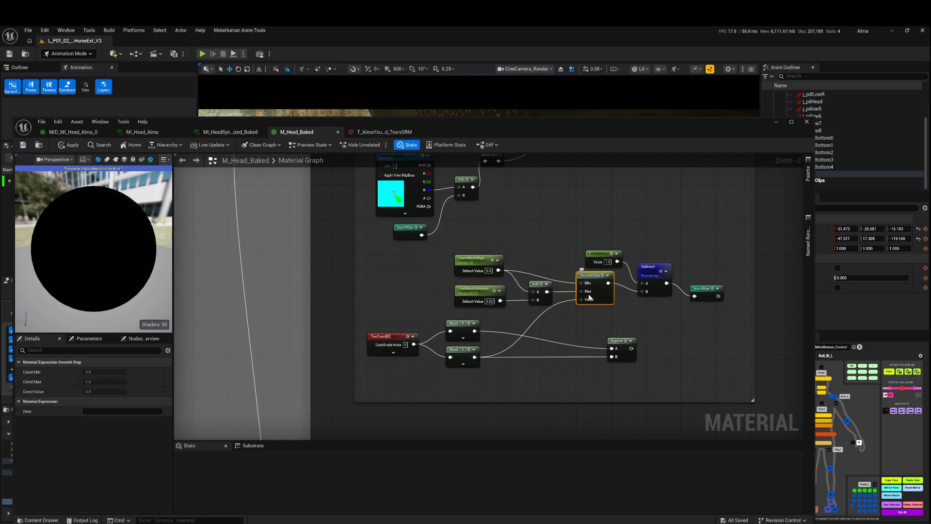
pyautogui.click(394, 337)
pyautogui.click(460, 352)
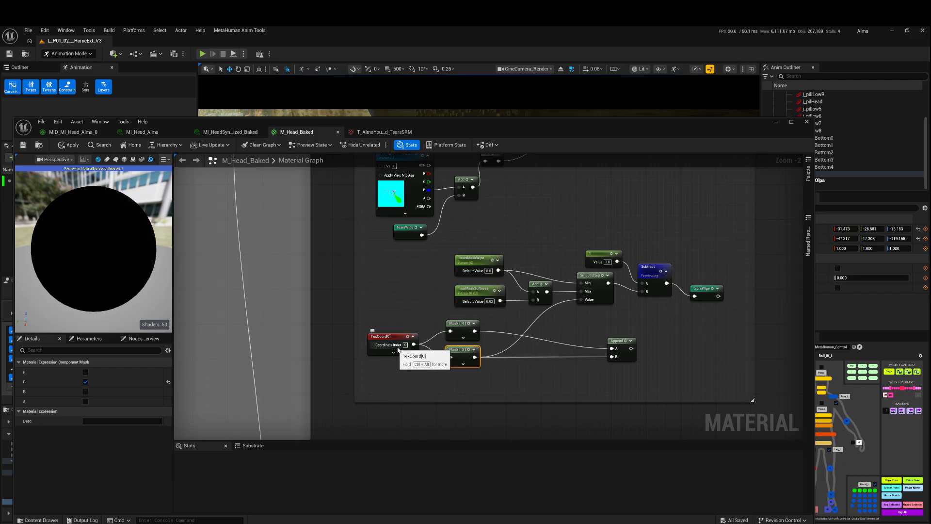
# Move the constant 1 node up above SmoothStep and raise the TearsWipe reroute declaration beside the Subtract node.
pyautogui.moveTo(601, 257); pyautogui.dragTo(593, 249)
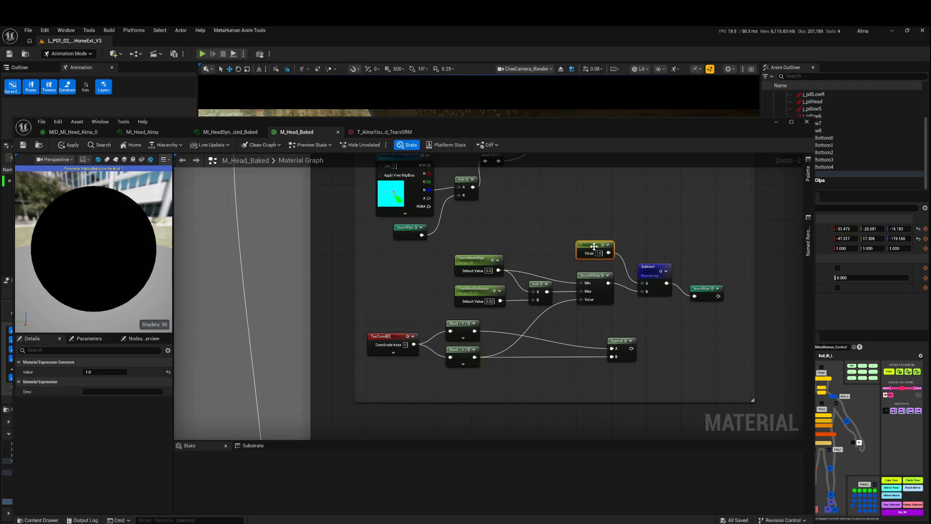
pyautogui.click(650, 271)
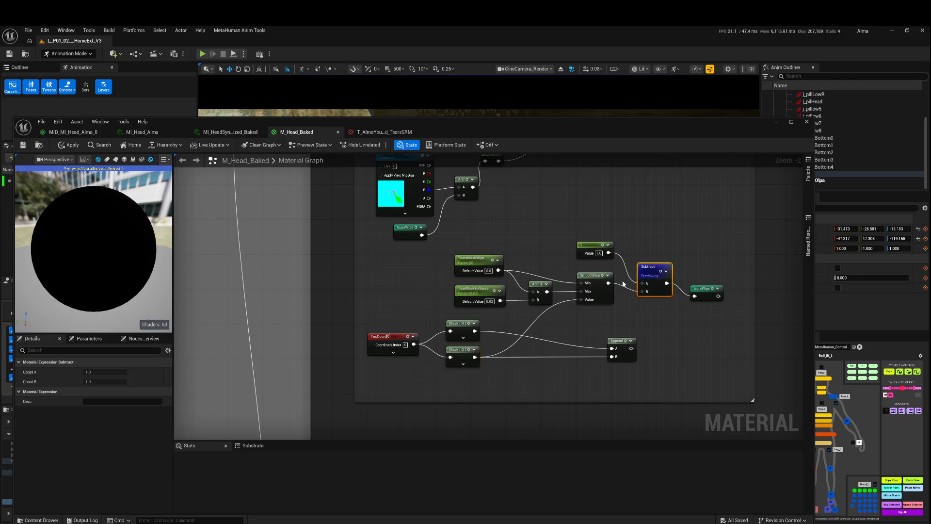
pyautogui.moveTo(707, 292); pyautogui.dragTo(711, 287)
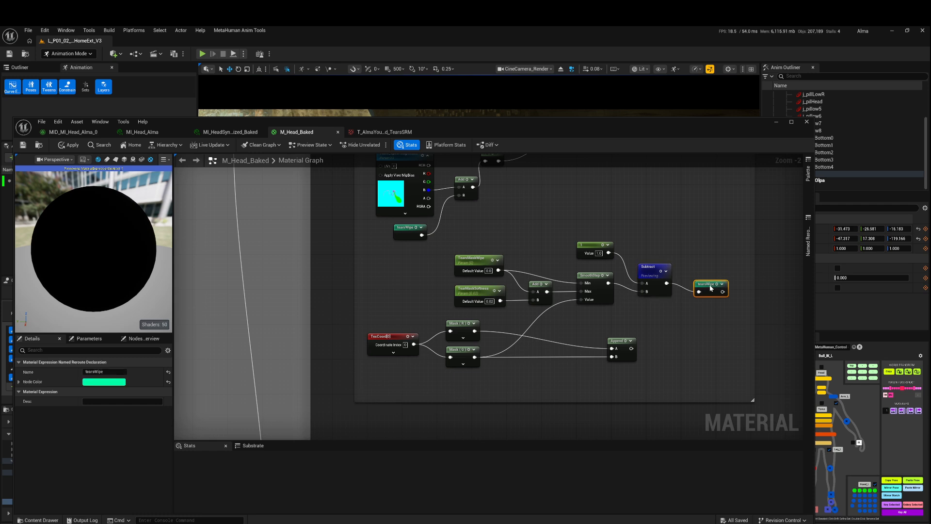
# Check the TearsWipe reroute feeding the Add node and move the 1-x node closer to the lower FlattenNormal node.
pyautogui.moveTo(582, 218); pyautogui.dragTo(629, 347, button='right')
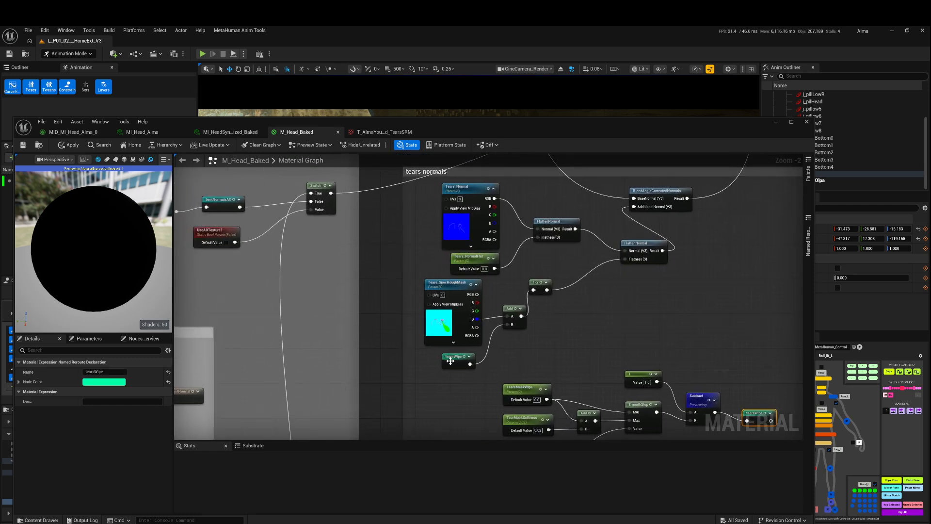
pyautogui.click(451, 361)
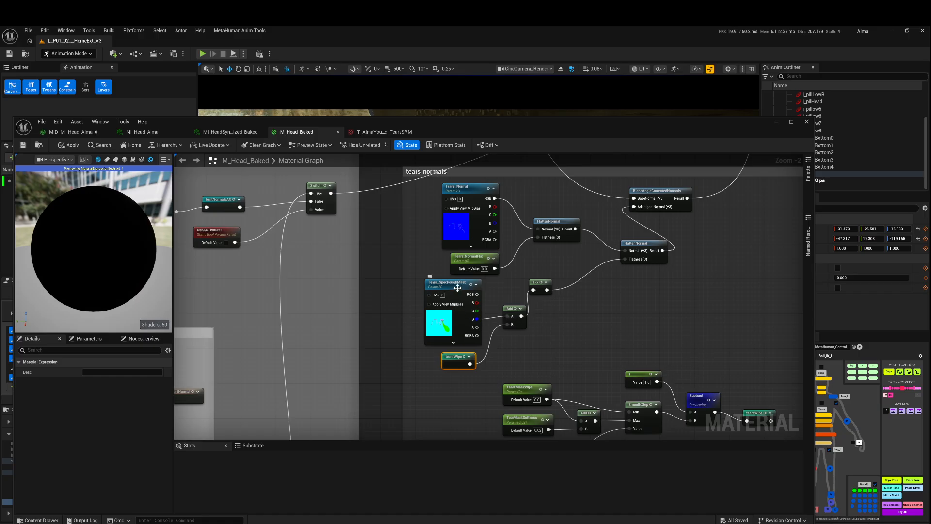
pyautogui.moveTo(534, 284); pyautogui.dragTo(569, 267)
# Inspect the TearsWipe reroute declaration and the Subtract node that feeds it.
pyautogui.moveTo(711, 332); pyautogui.dragTo(561, 235, button='right')
pyautogui.click(615, 317)
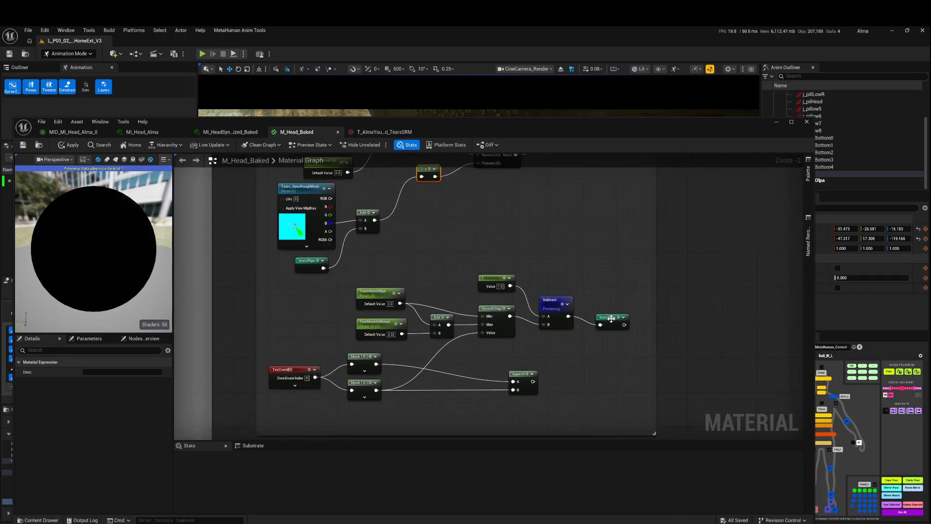
pyautogui.click(548, 305)
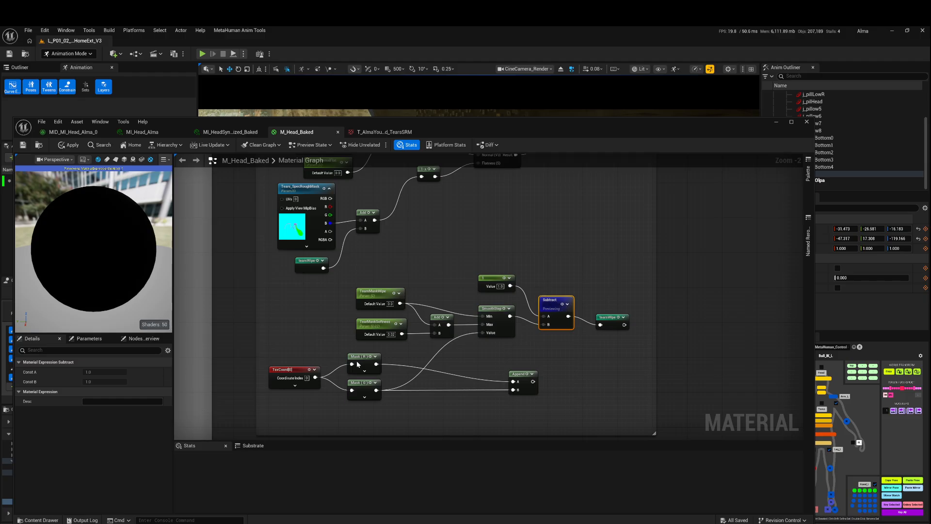
# Test TearsMaskWipe default values of 0.2 and 0.3 against the material preview, and restore the default to 0.0.
pyautogui.click(375, 305)
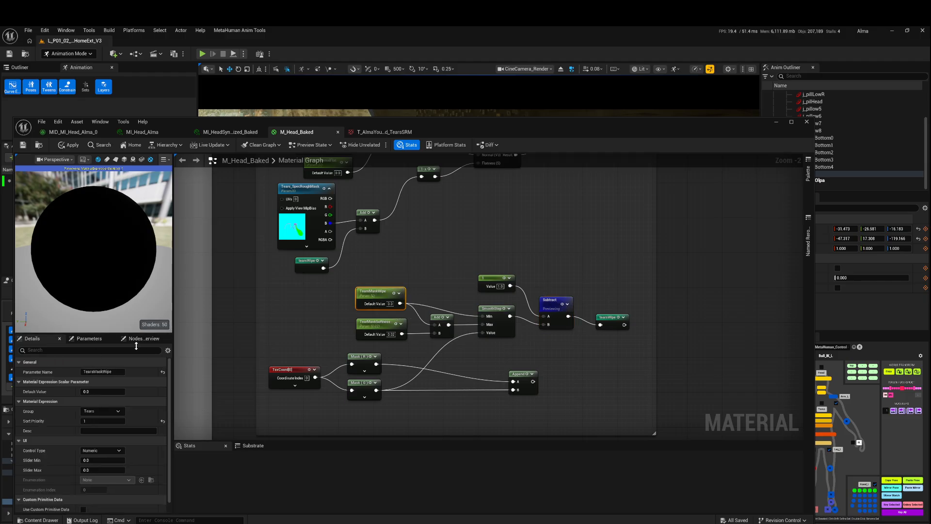
pyautogui.moveTo(110, 394)
pyautogui.mouseDown()
pyautogui.moveTo(127, 395)
pyautogui.moveTo(106, 396)
pyautogui.mouseUp()
pyautogui.click(112, 392)
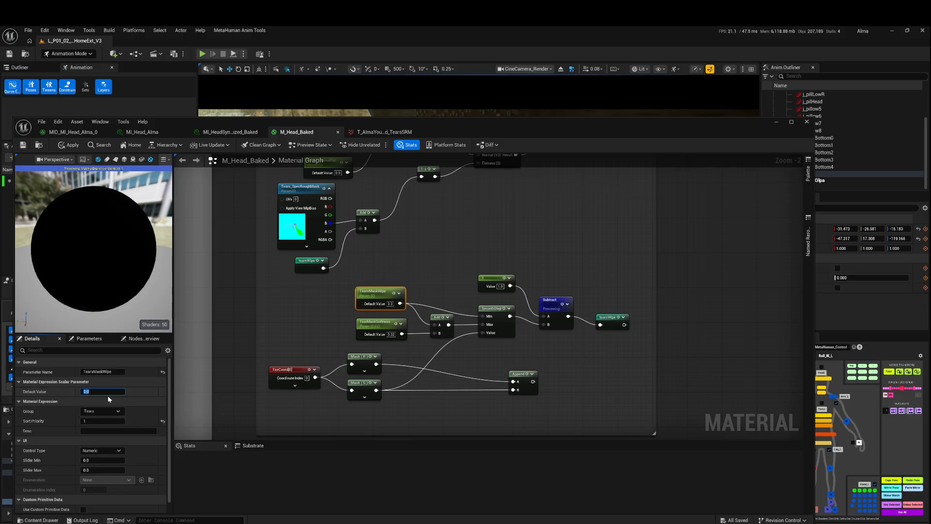
pyautogui.write('.2')
pyautogui.press('Return')
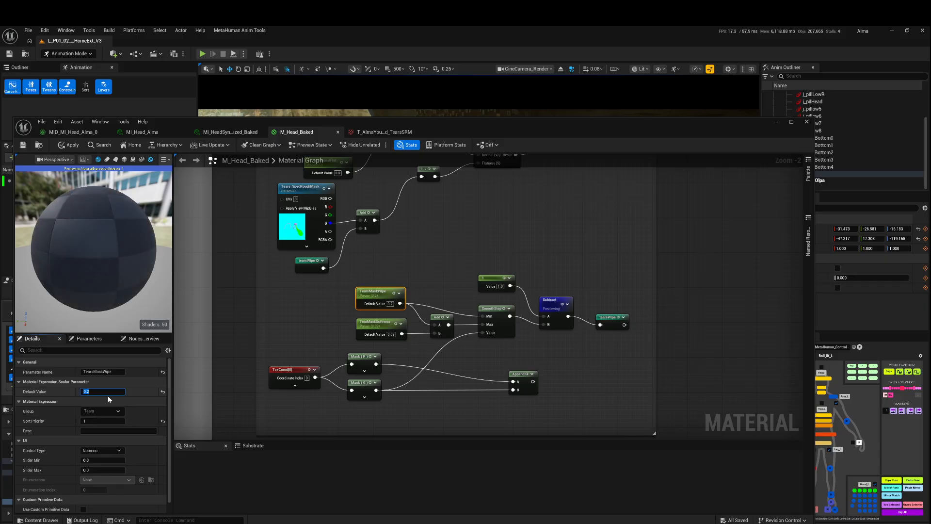
pyautogui.write('.3')
pyautogui.press('Return')
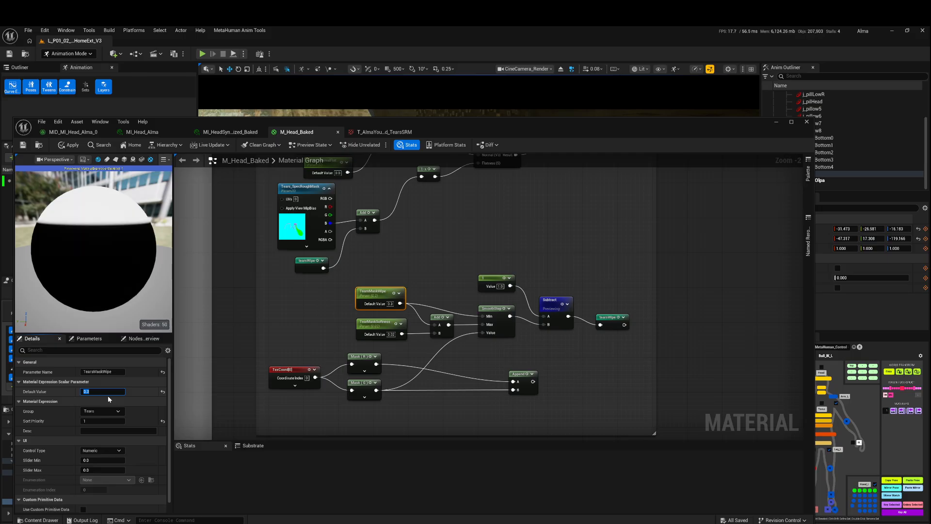
pyautogui.write('.0')
pyautogui.press('Return')
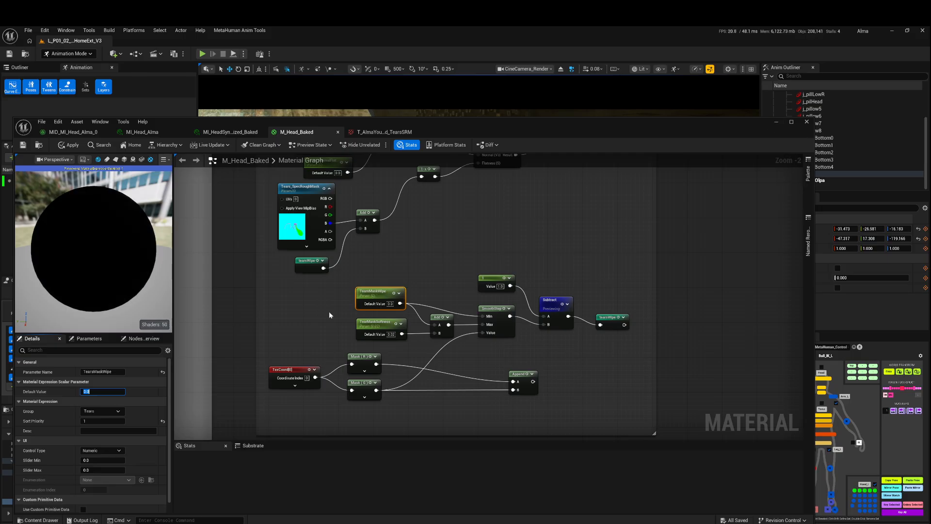
# Minimize the material editor, scrub the level sequence back to about frame 81, play the shot and pause it at about frame 220.
pyautogui.click(777, 122)
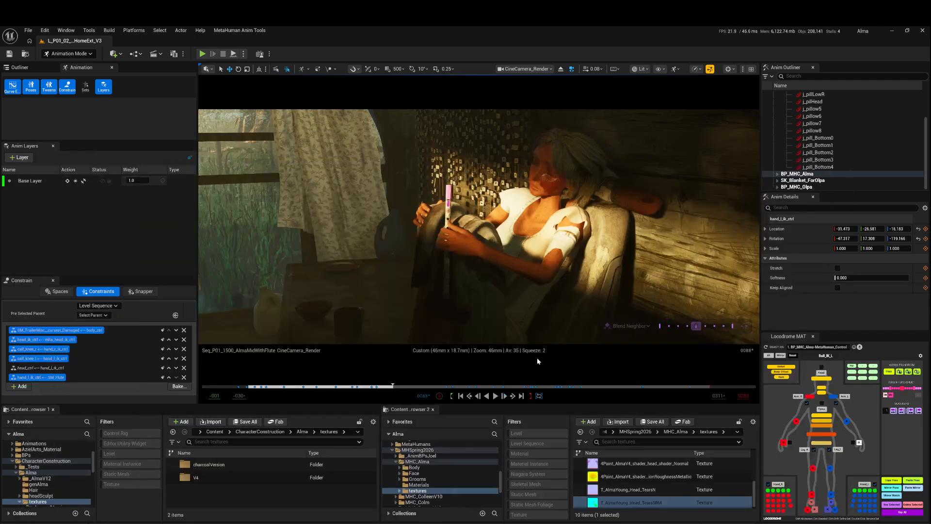
pyautogui.moveTo(393, 389); pyautogui.dragTo(380, 388)
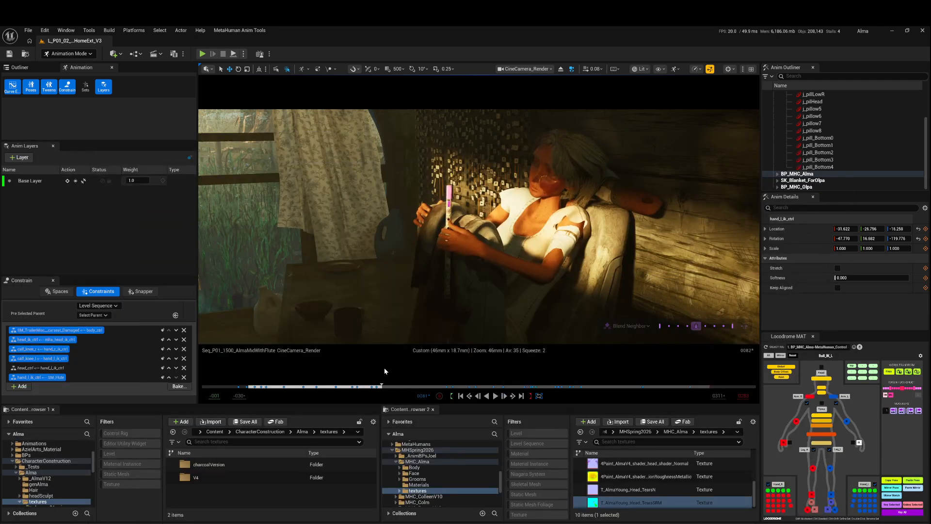
pyautogui.click(496, 395)
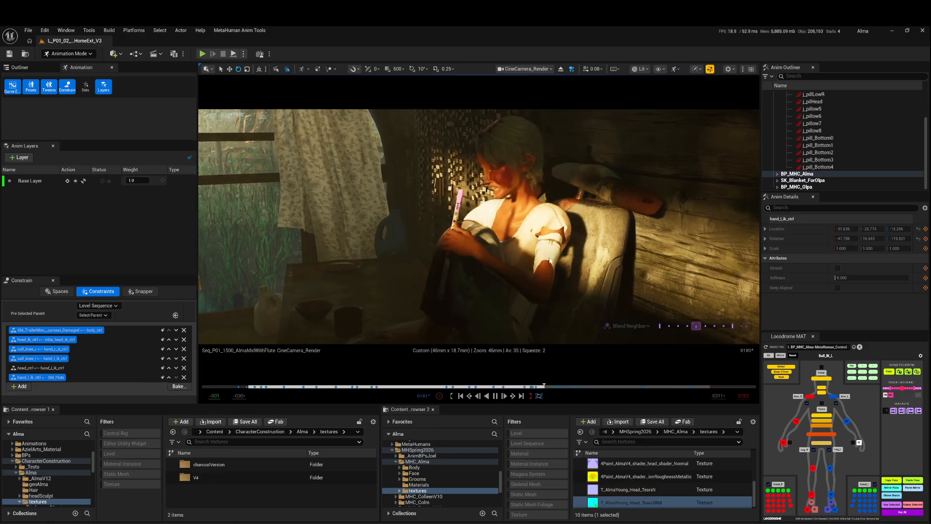
pyautogui.click(496, 396)
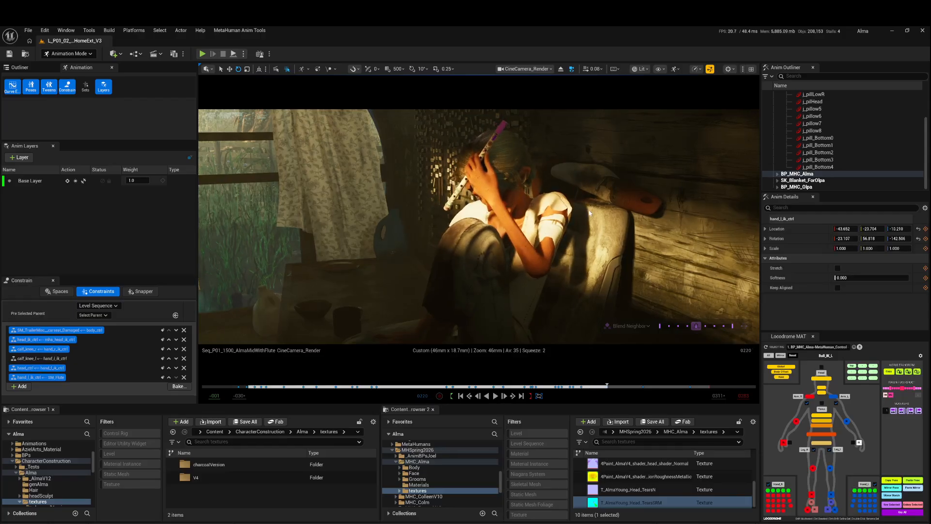